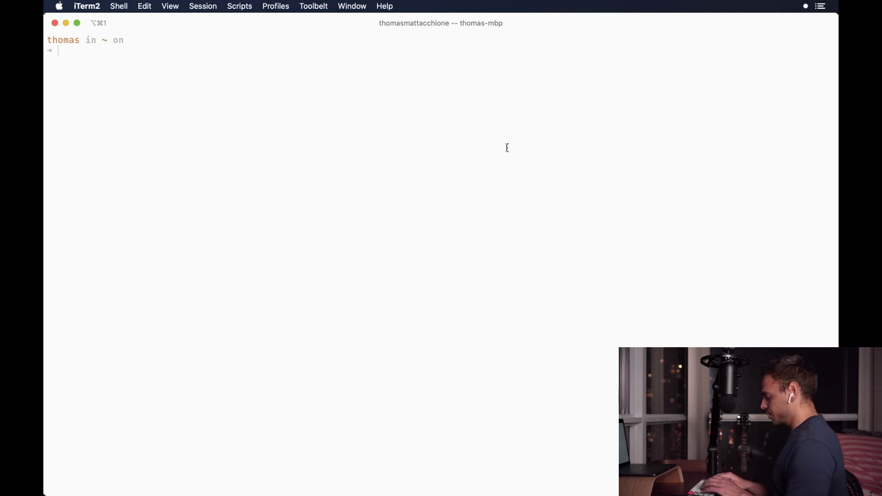
text(clojure)
- Confirm clojure isn't installed by running it, then clear the terminal
key(Return)
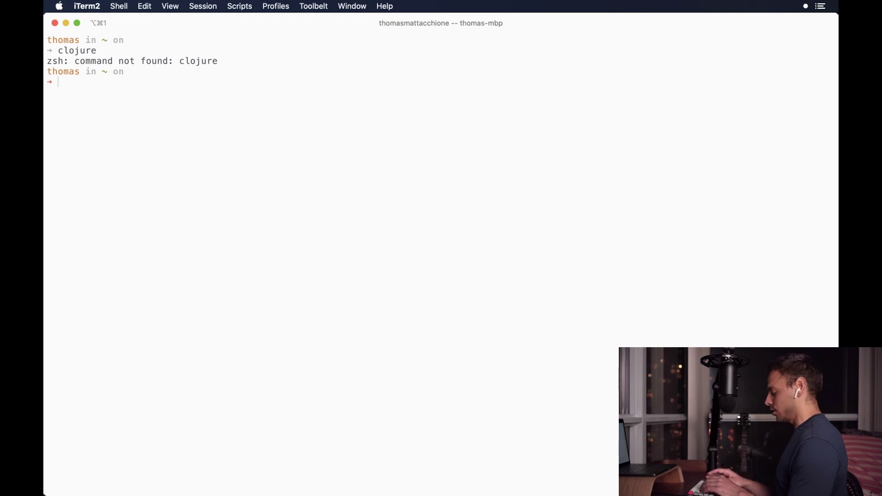
key(Return)
text(clojure)
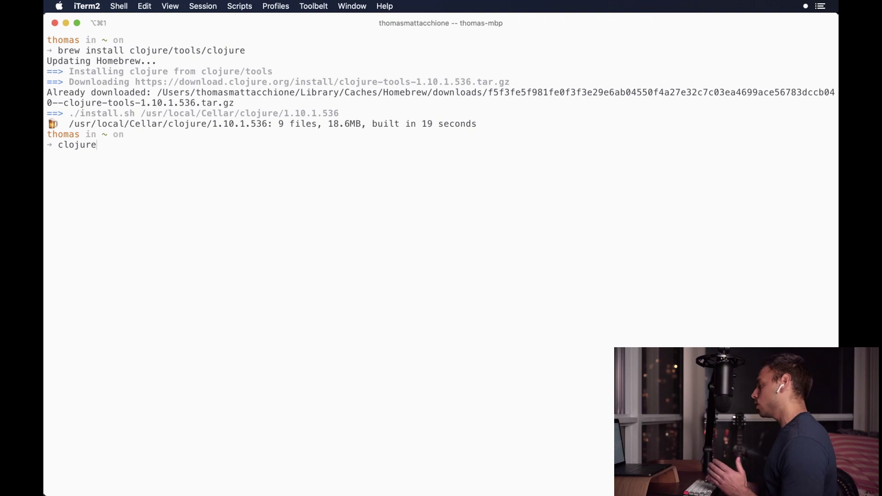
- Launch the Clojure REPL with the clojure command
key(Return)
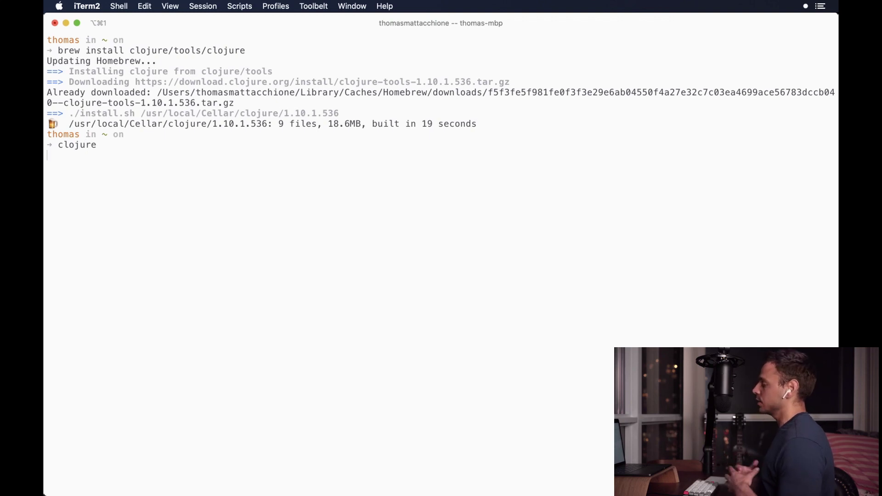